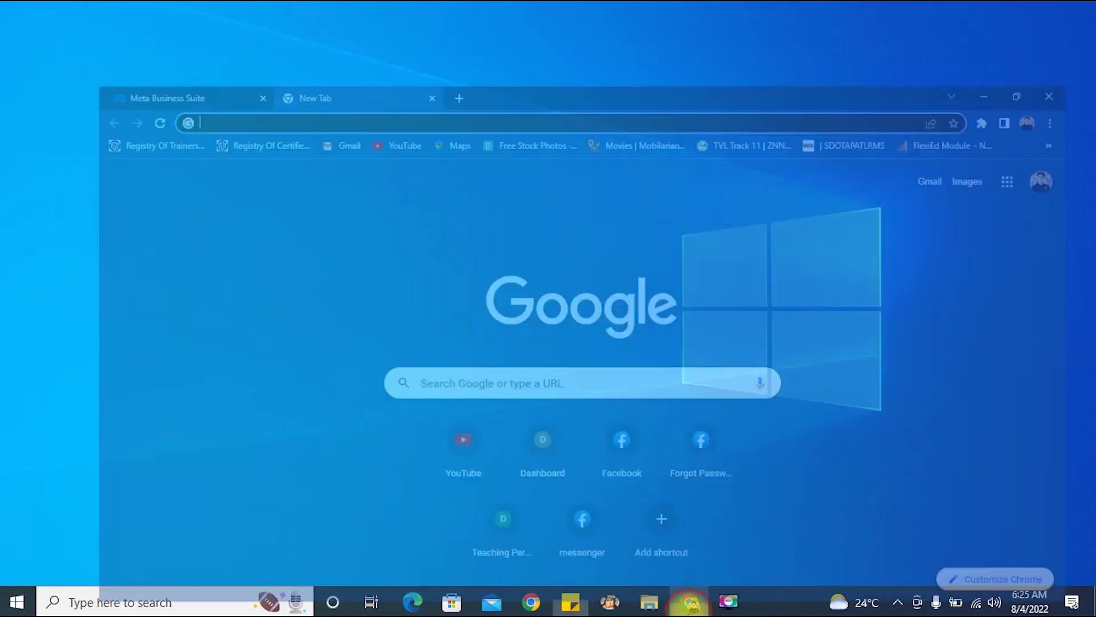
Search Google for 'crystal disk info'.
type("cryst")
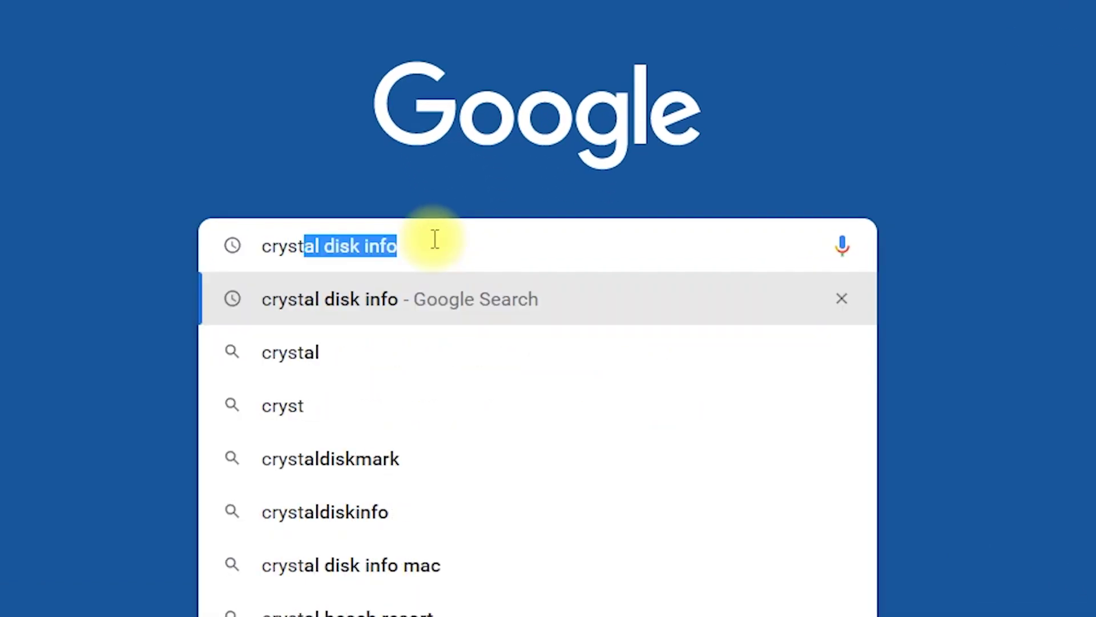
type("a")
left_click(448, 243)
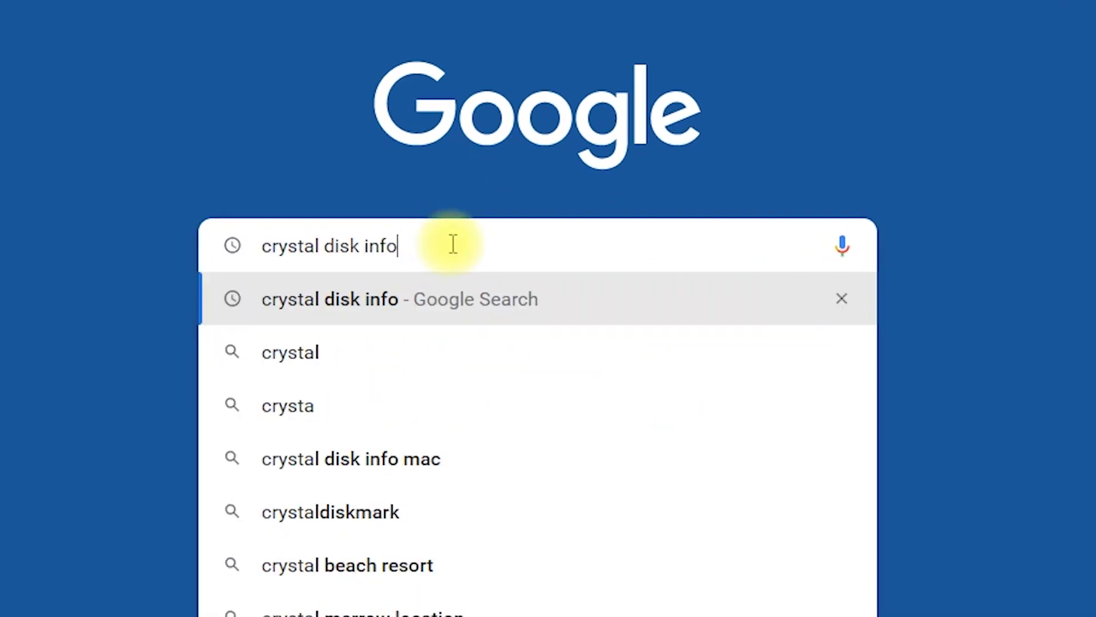
key("Return")
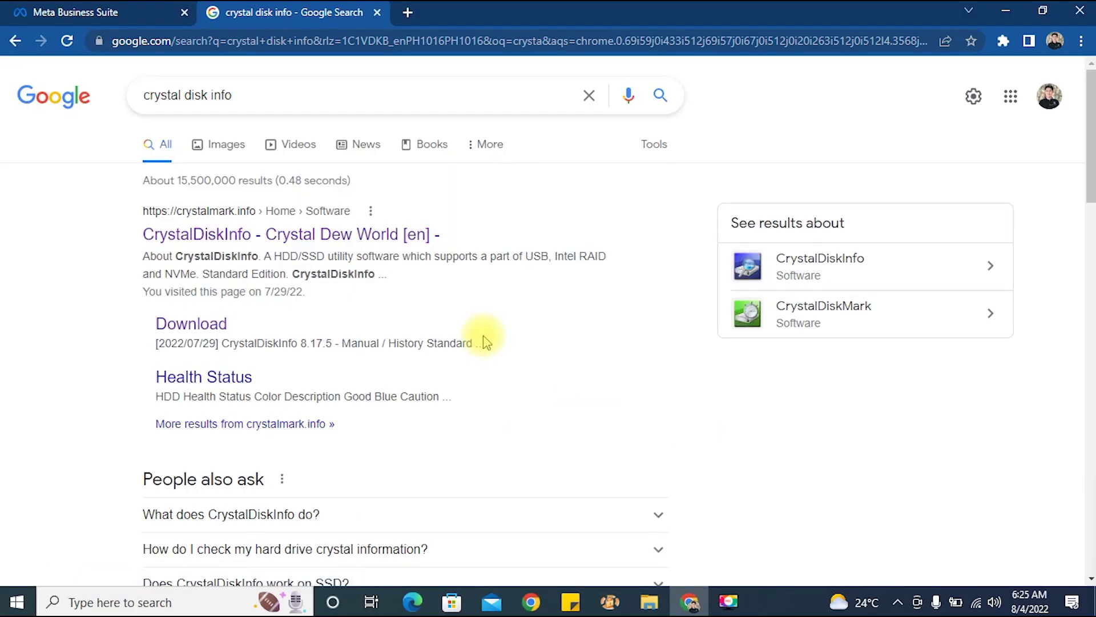
Download the CrystalDiskInfo installer from crystalmark.info's Quick Download section and run it.
left_click(296, 235)
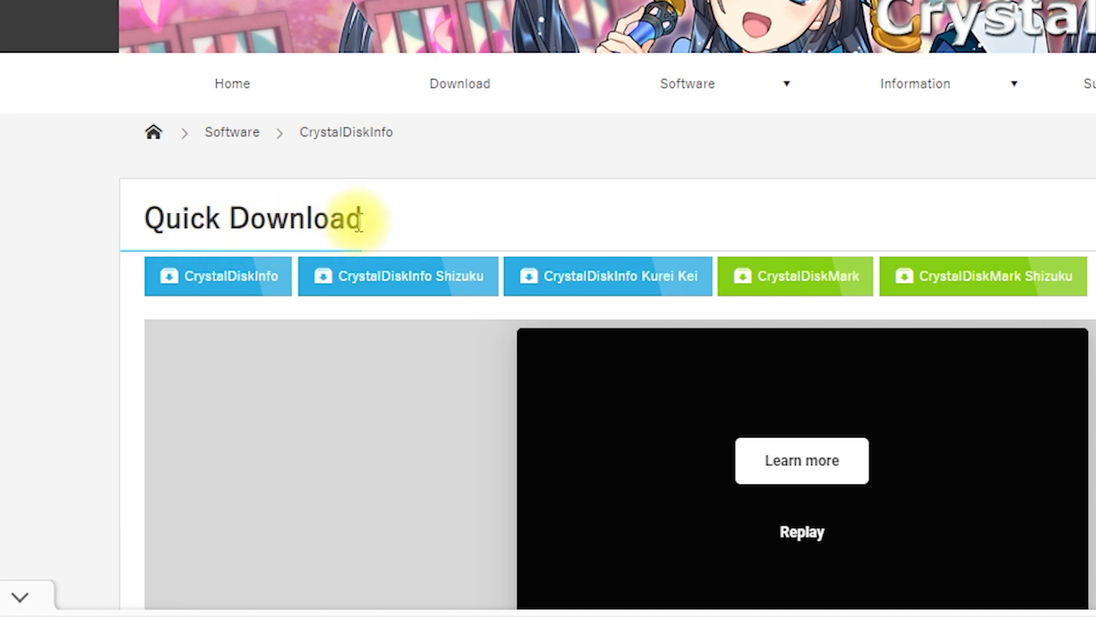
left_click_drag(363, 222, 144, 220)
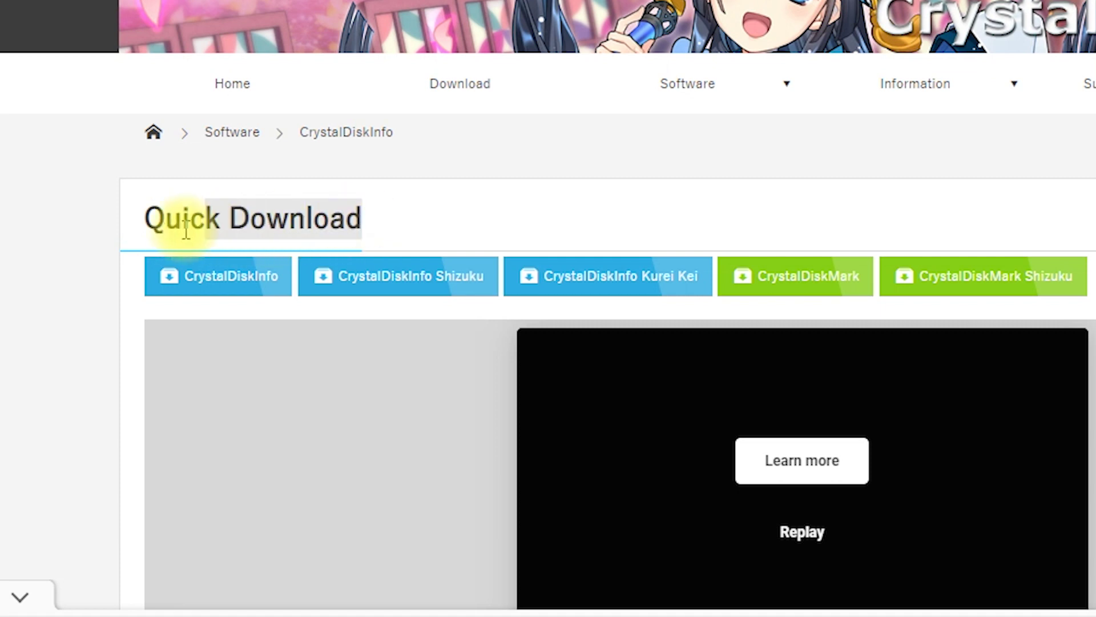
left_click(247, 286)
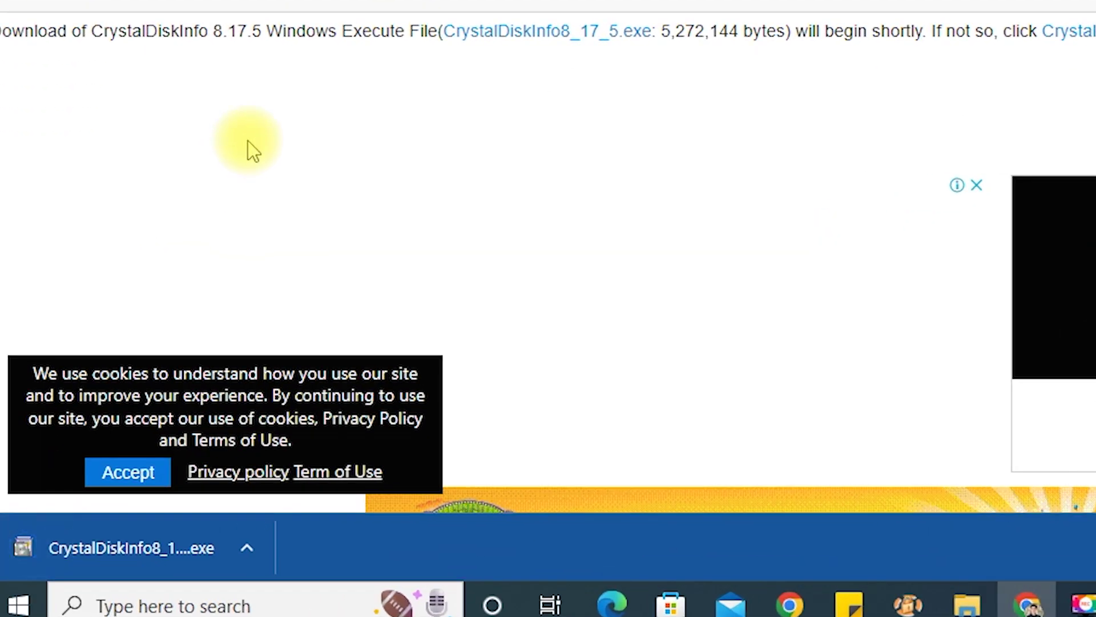
left_click(197, 550)
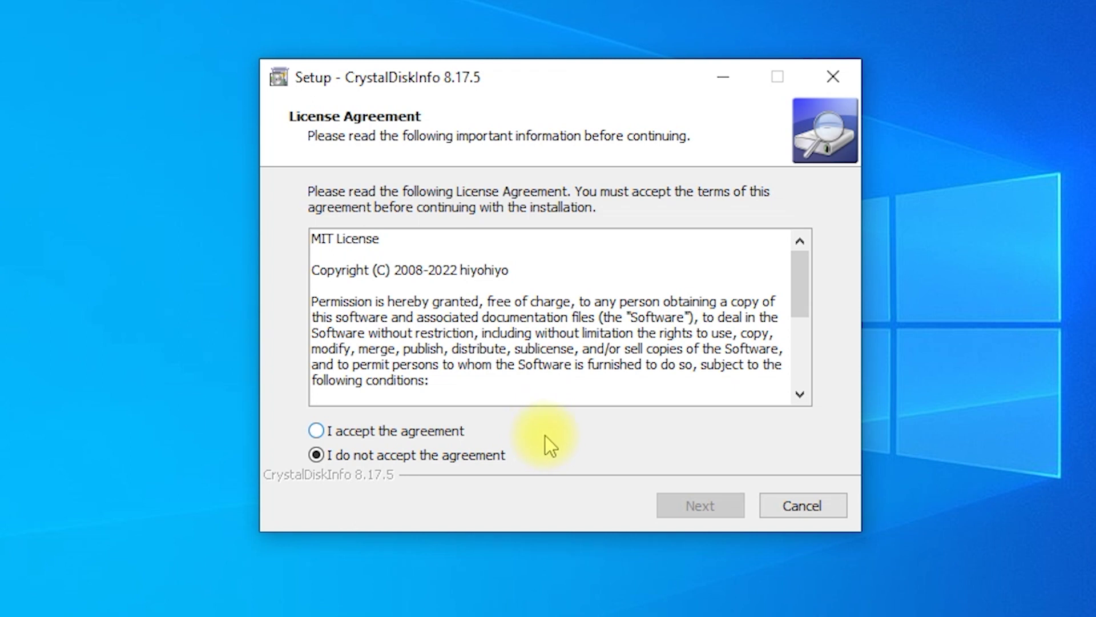
Accept the MIT license, skip the desktop shortcut, install CrystalDiskInfo 8.17.5 and launch it.
left_click(317, 432)
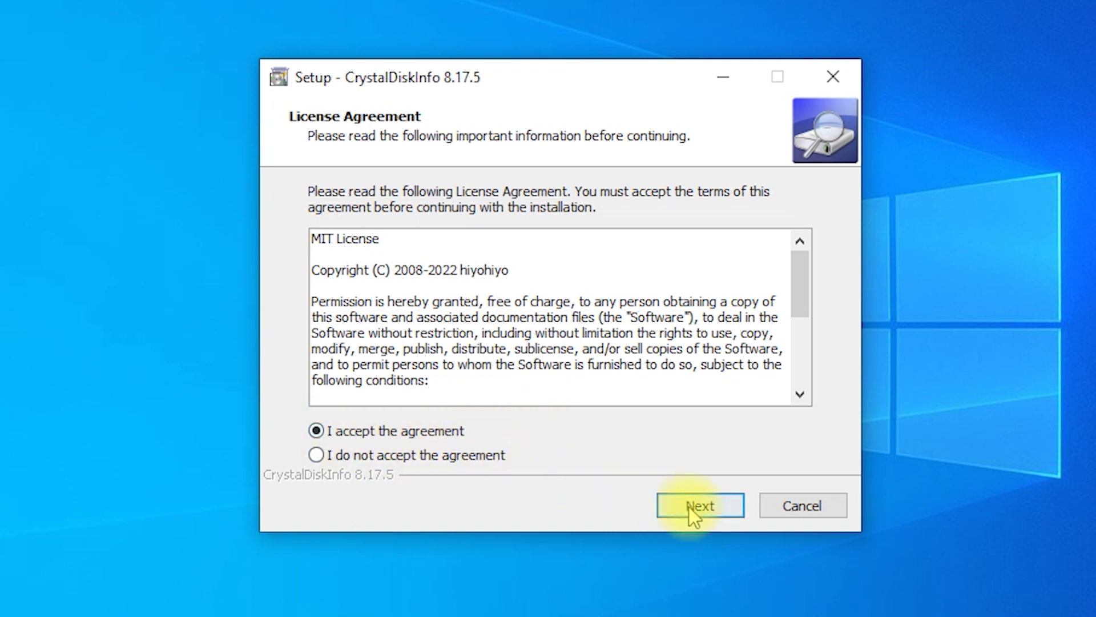
left_click(704, 509)
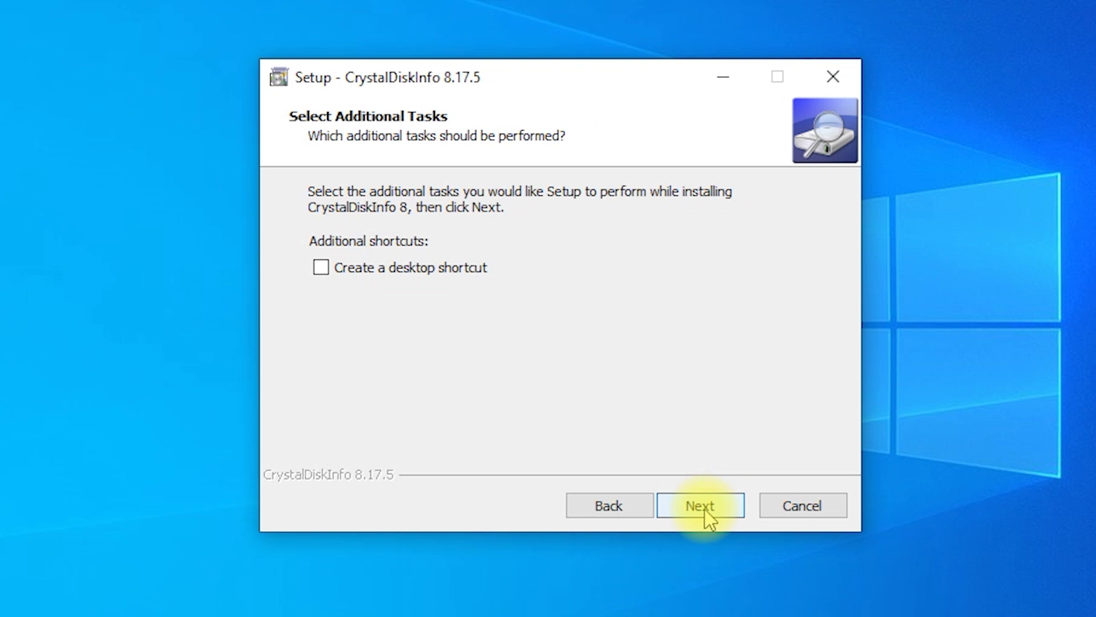
left_click(705, 509)
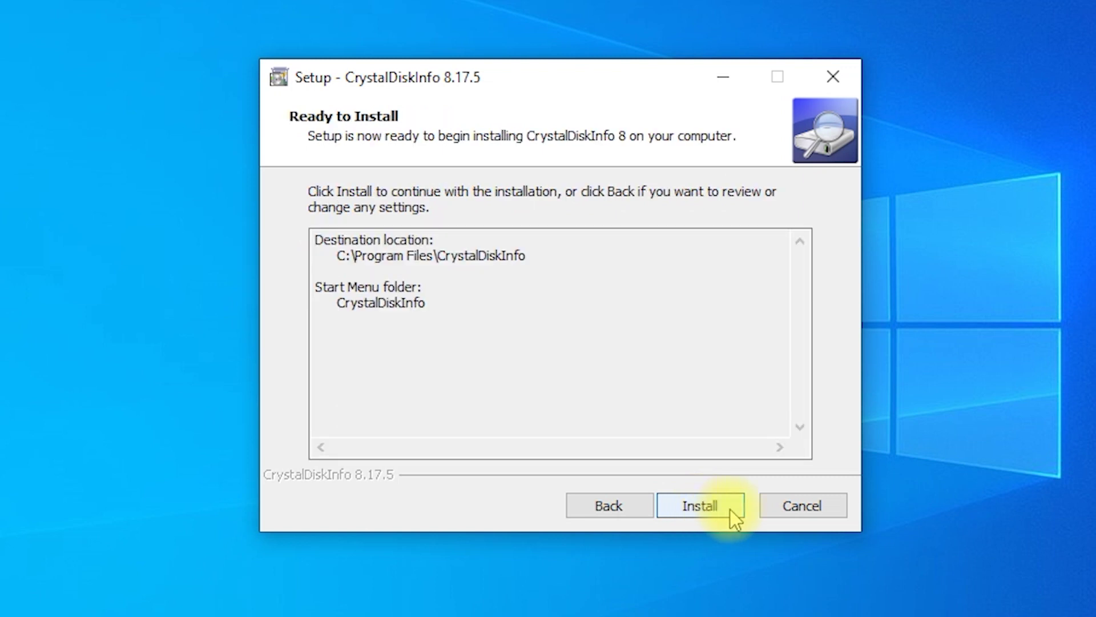
left_click(731, 510)
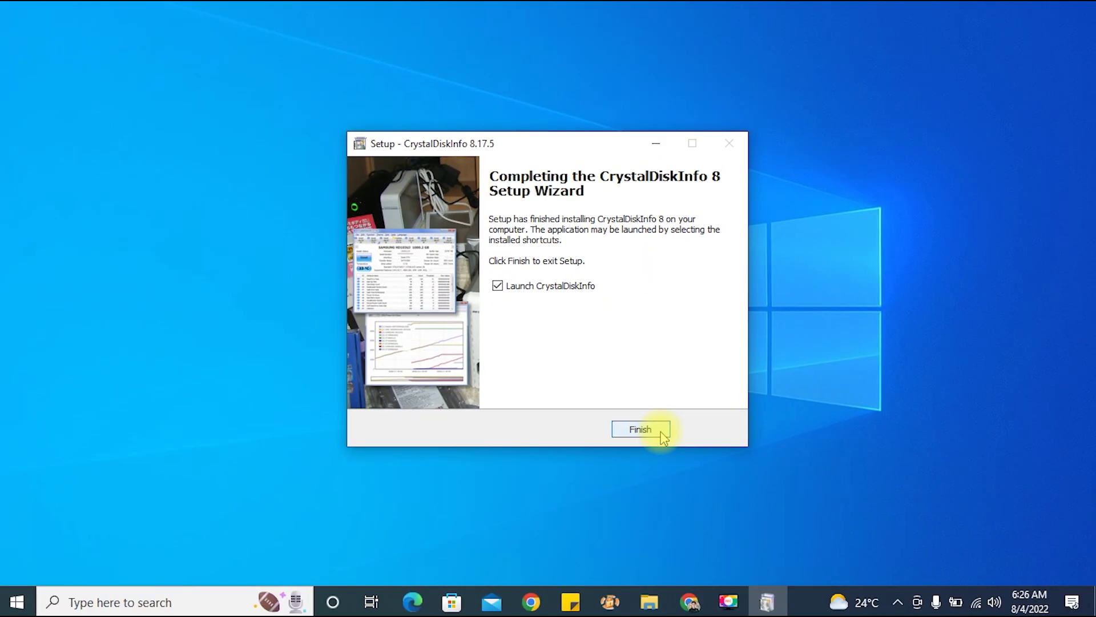
left_click(661, 432)
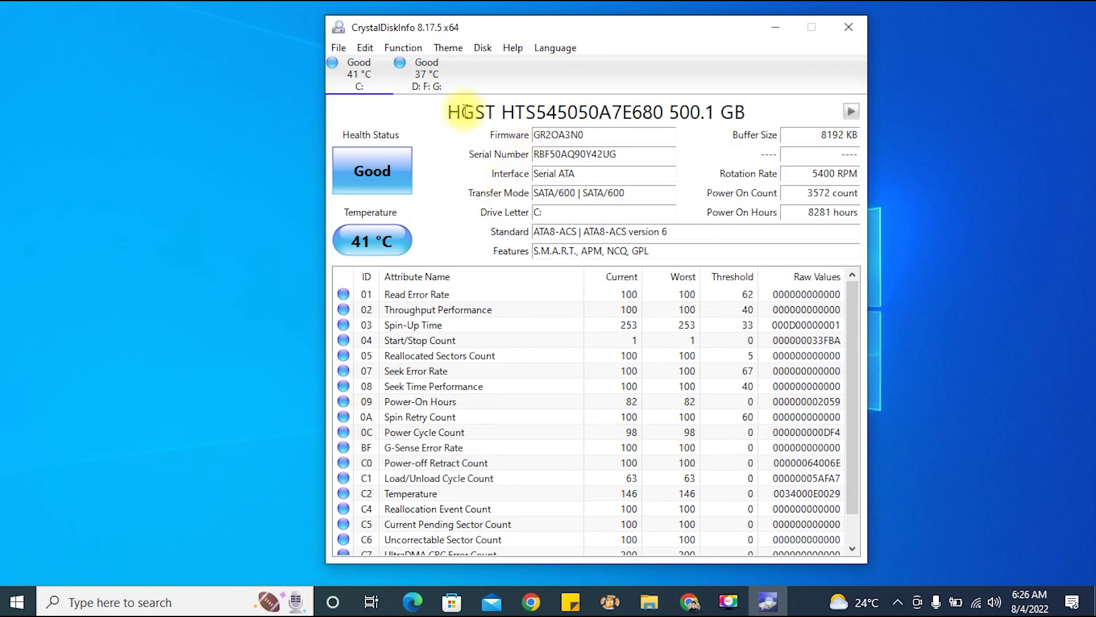
Highlight the 500.1 GB HGST drive's model name to review its Good health and 41 °C.
left_click_drag(465, 111, 757, 112)
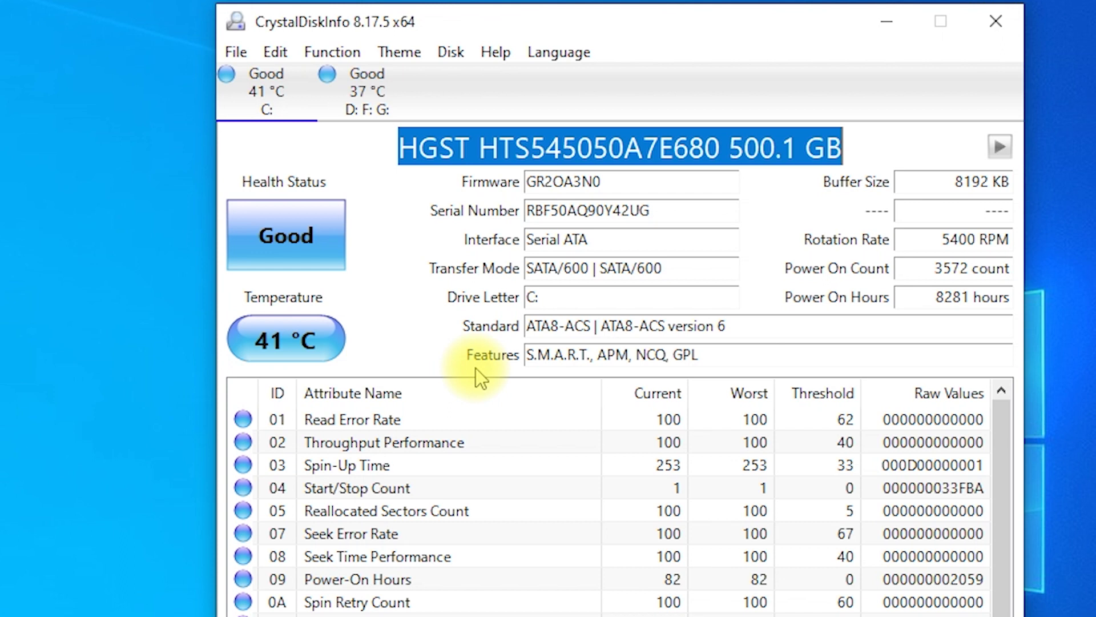
Switch to the 2 TB Seagate ST2000LM015 drive and highlight its full title, rated Good at 37 °C.
mouse_move(366, 92)
left_click(374, 102)
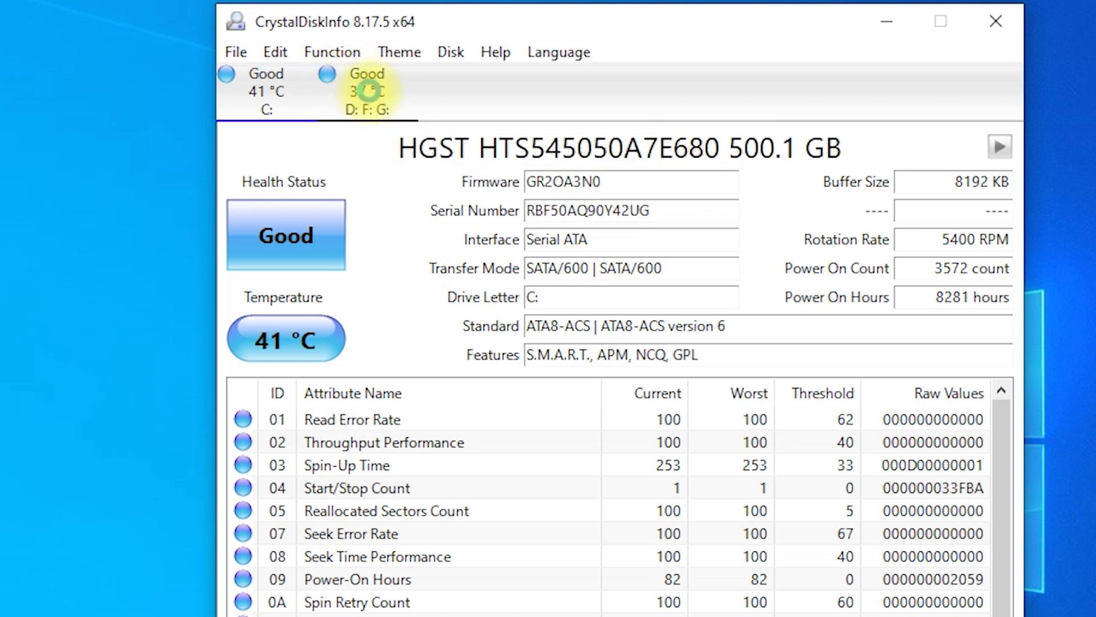
left_click_drag(412, 149, 834, 147)
left_click(288, 234)
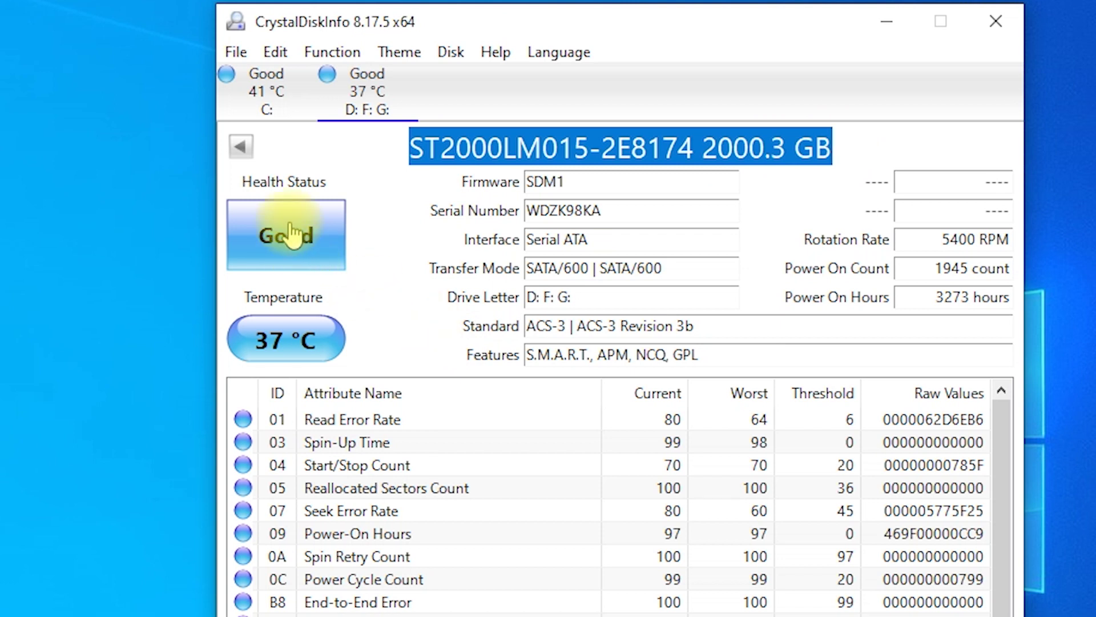